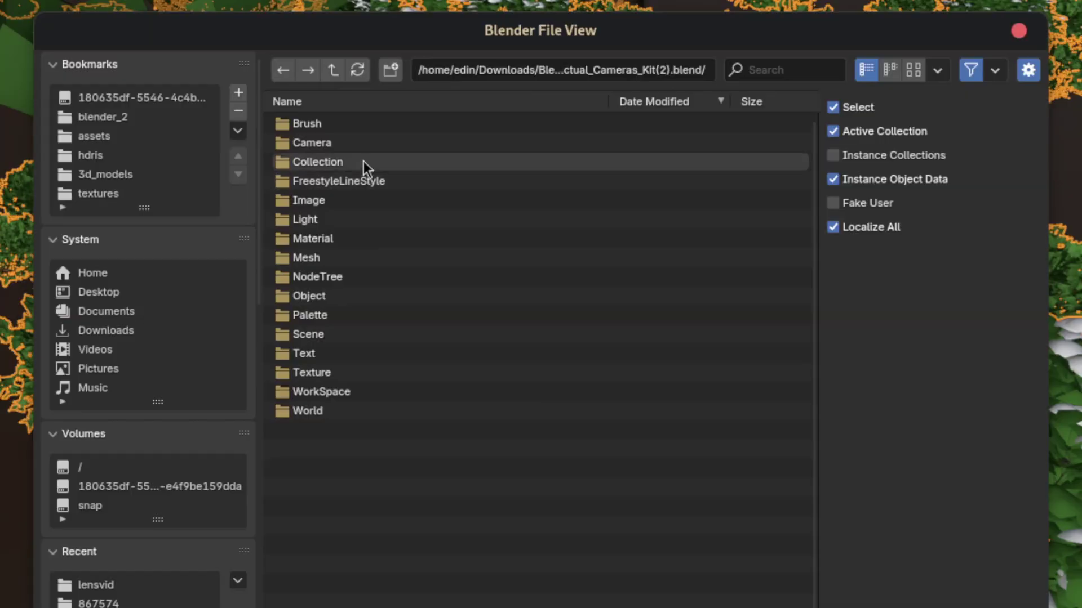
# Step: Append the Jactual_Camera_RetroRocket_35mm collection from the camera kit and view through its camera
pyautogui.click(363, 162)
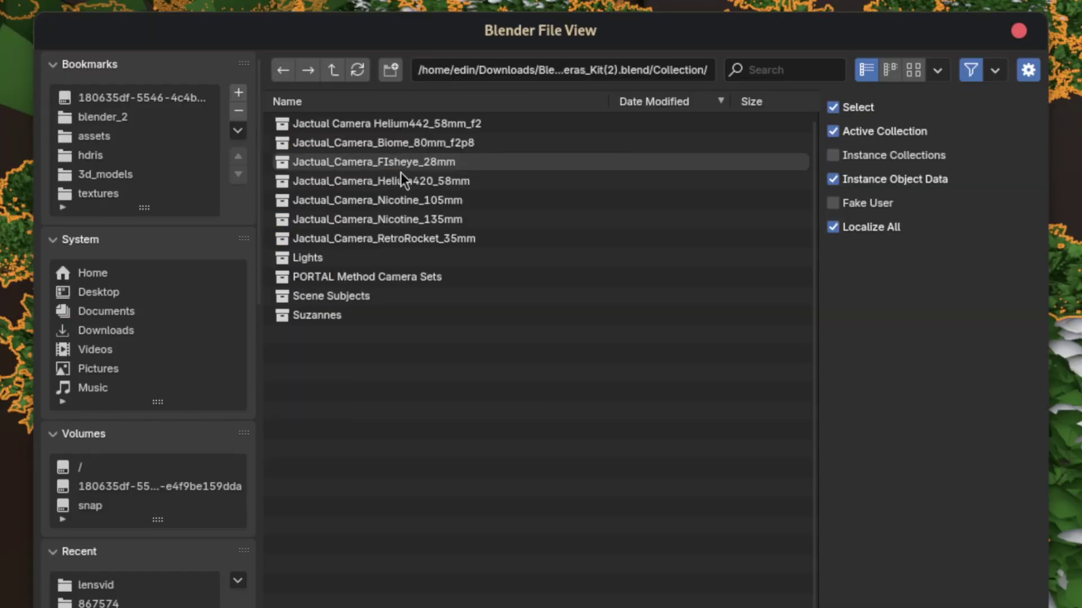
pyautogui.click(437, 241)
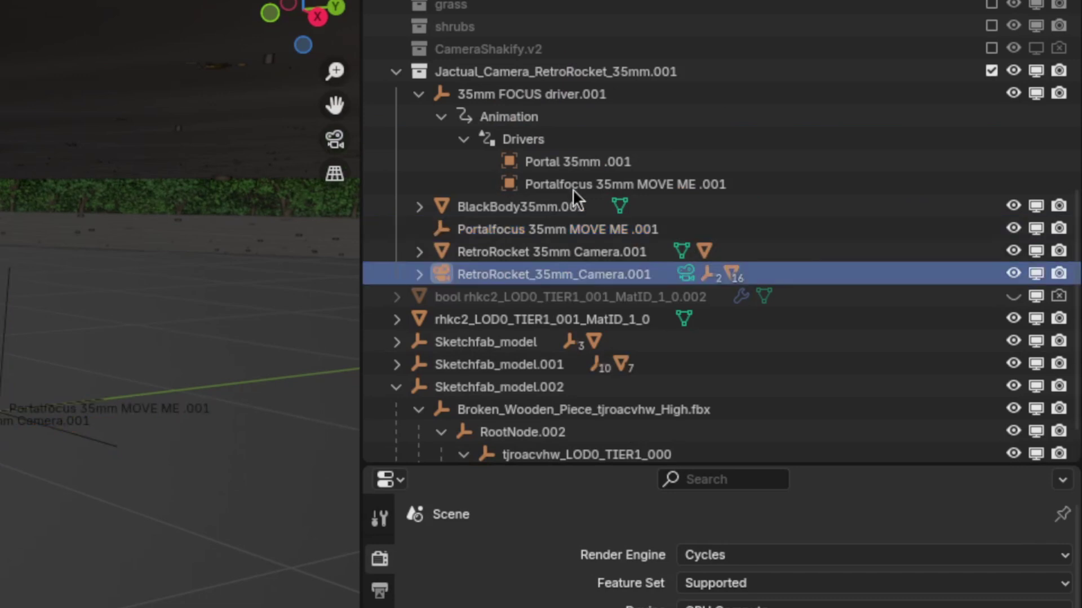
pyautogui.press('KP_0')
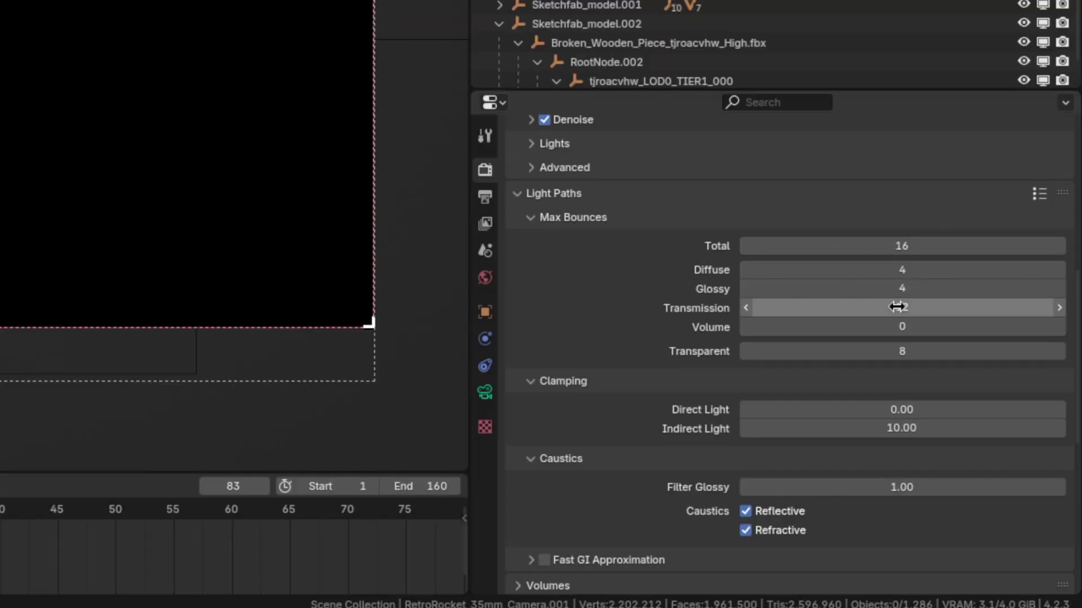
# Step: Set Transmission and Transparent max bounces to 16 and raise the render exposure to 3
pyautogui.press('Tab')
pyautogui.press('Tab')
pyautogui.write('1')
pyautogui.press('Return')
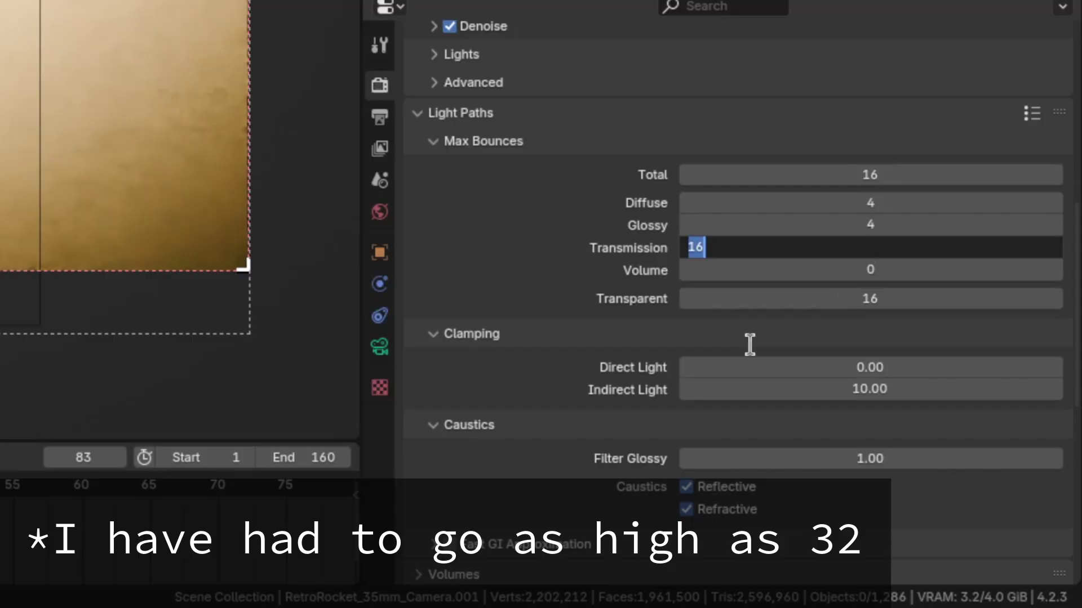
pyautogui.press('Return')
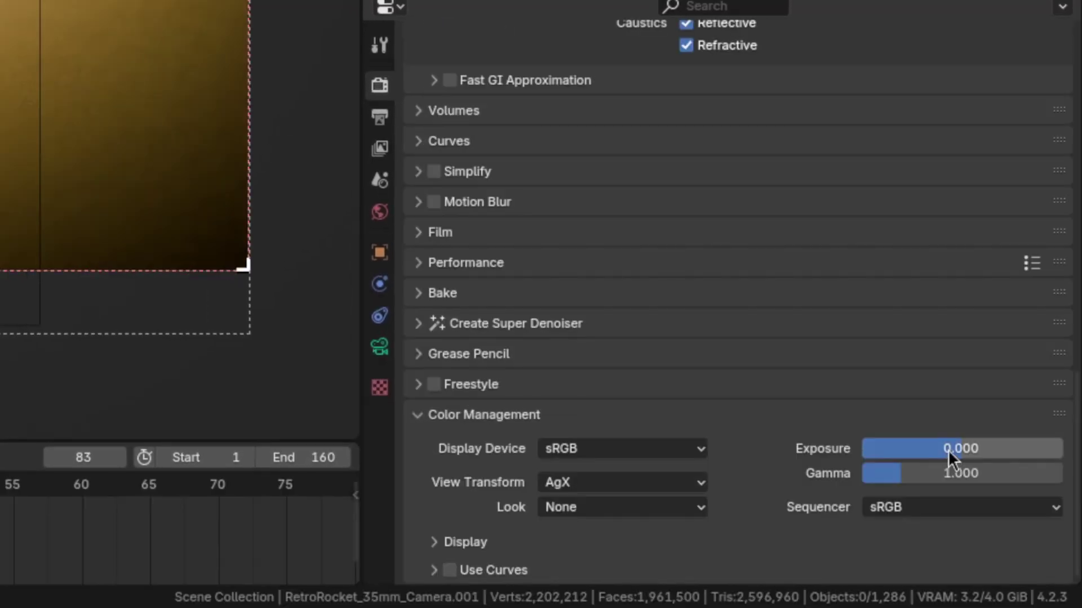
pyautogui.moveTo(950, 457); pyautogui.dragTo(979, 457)
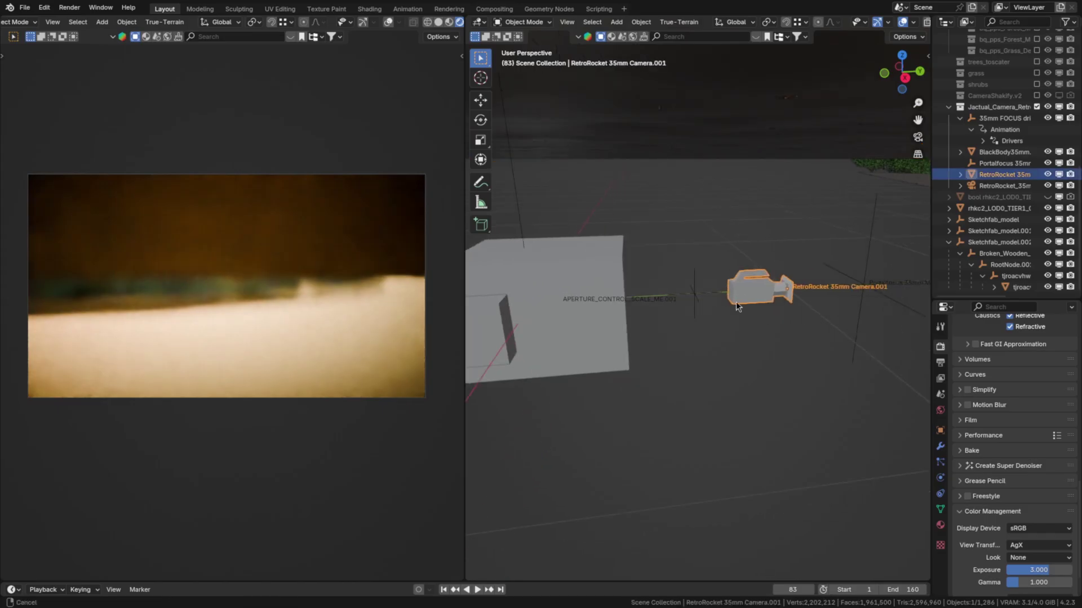
# Step: Move the RetroRocket camera vertically, then select RetroRocket_35mm_Camera in the Outliner
pyautogui.press('g')
pyautogui.press('z')
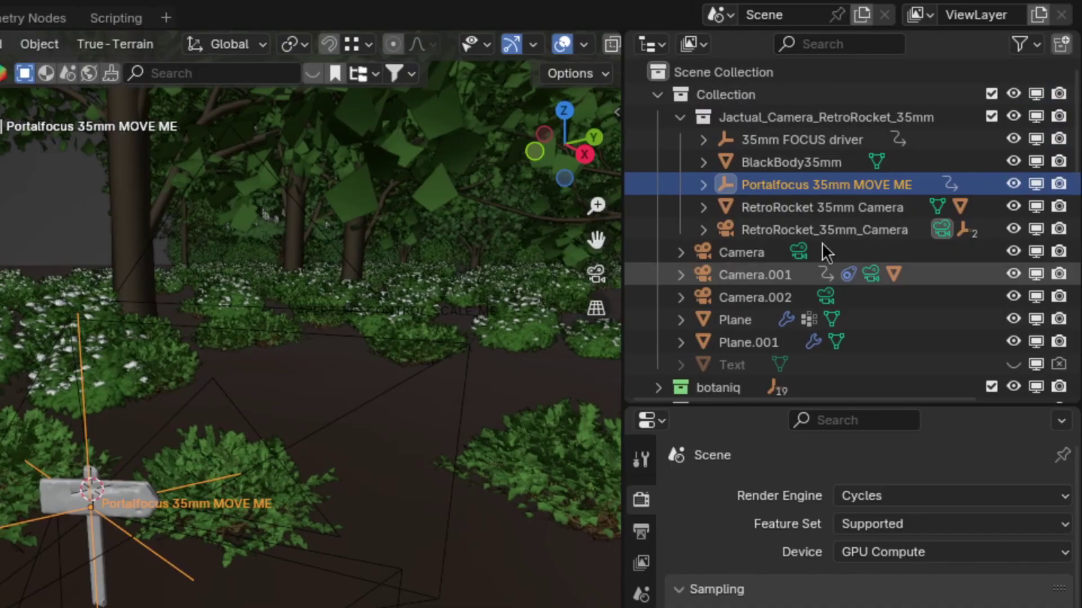
pyautogui.click(827, 231)
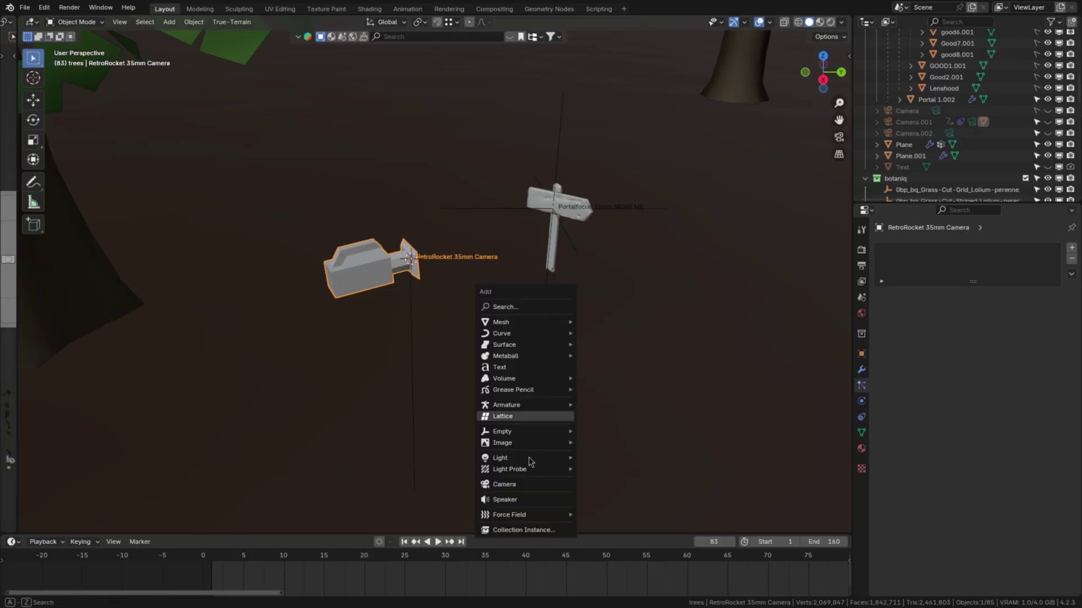
# Step: Add a new camera, copy the rig's rotation onto it, and rotate it about local X
pyautogui.click(523, 487)
pyautogui.press('n')
pyautogui.scroll(2, 570, 444)
pyautogui.rightClick(759, 133)
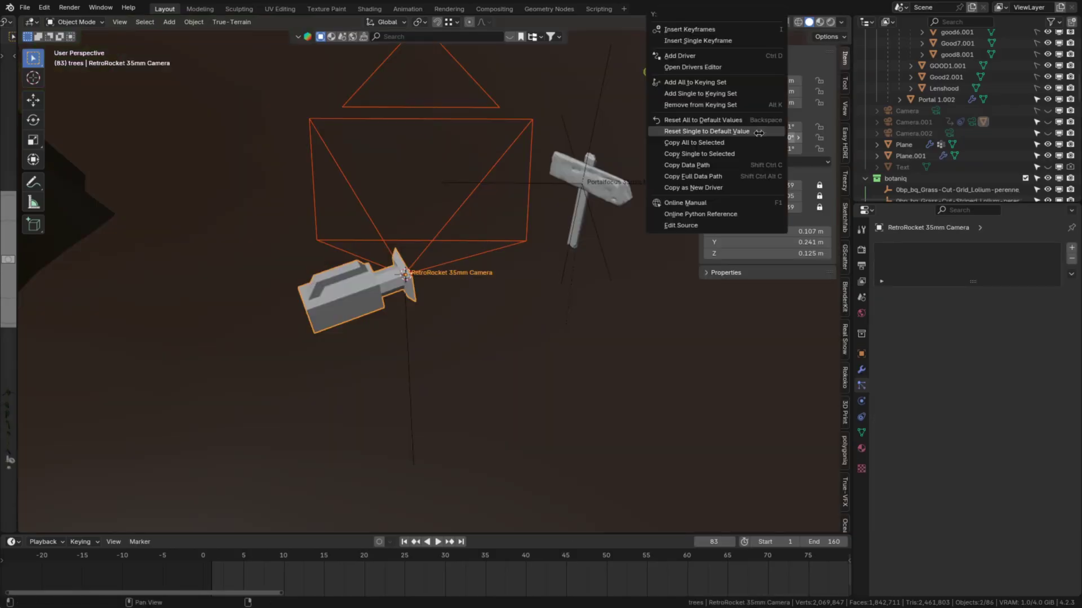
pyautogui.click(736, 140)
pyautogui.press('n')
pyautogui.click(445, 361)
pyautogui.press('r')
pyautogui.press('x')
pyautogui.press('x')
pyautogui.press('Return')
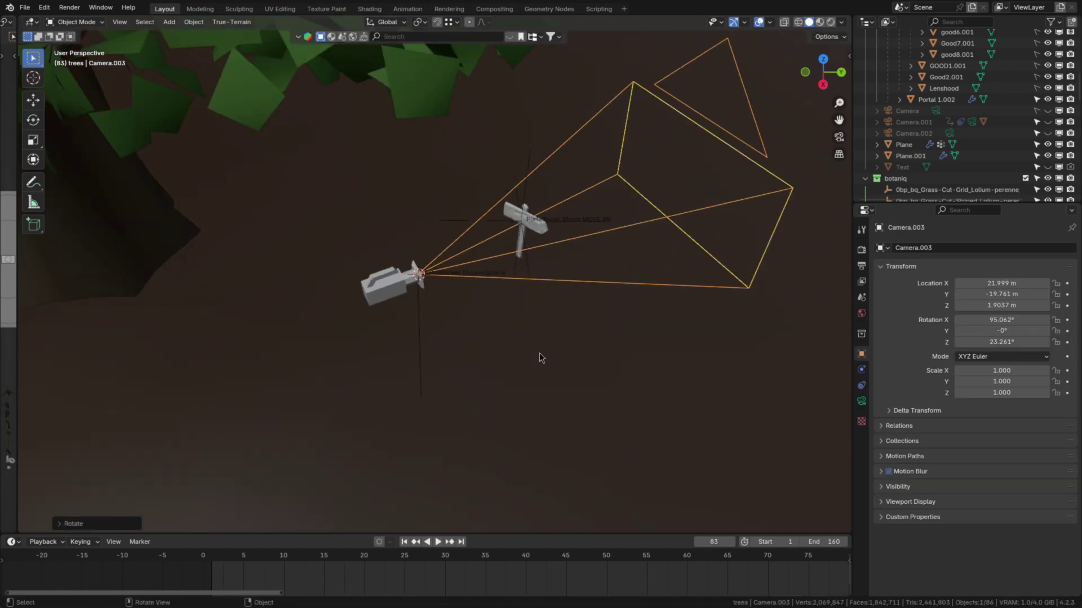
# Step: Give the new camera a 35 mm focal length and a 36 mm sensor size
pyautogui.click(861, 402)
pyautogui.doubleClick(1006, 301)
pyautogui.write('35')
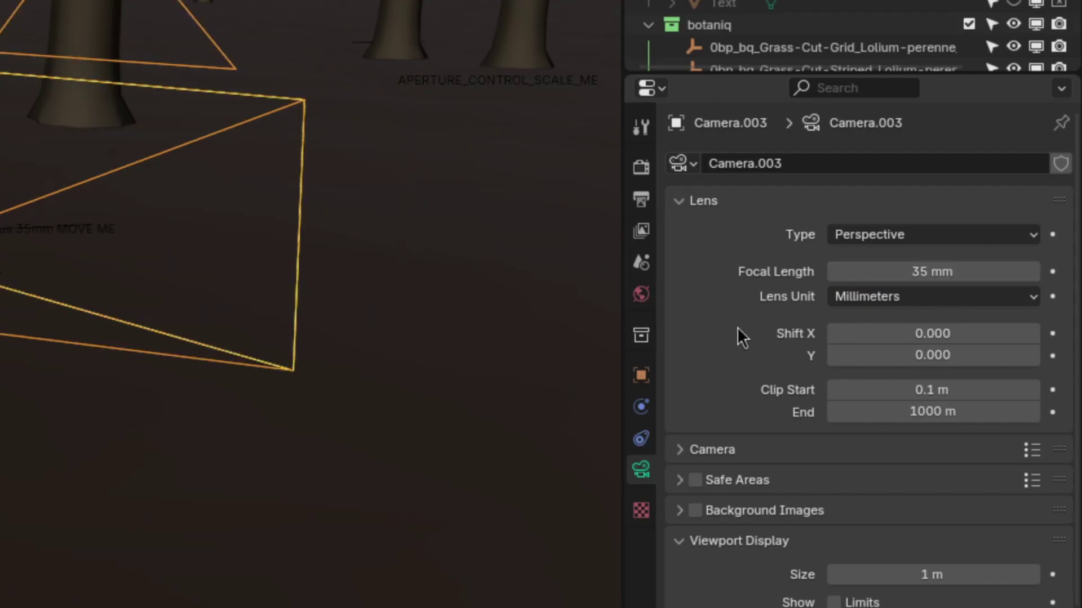
pyautogui.click(712, 450)
pyautogui.doubleClick(1008, 509)
pyautogui.write('36')
pyautogui.press('Return')
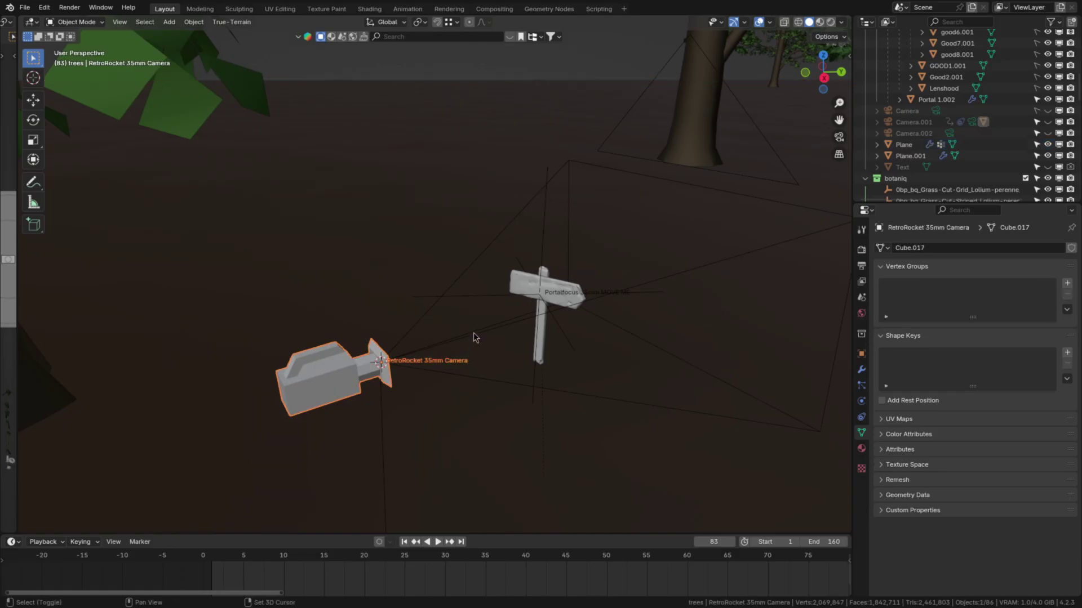
# Step: Parent the new camera and the RetroRocket camera body together
pyautogui.keyDown('shift'); pyautogui.click(474, 332); pyautogui.keyUp('shift')
pyautogui.hotkey('ctrl', 'p')
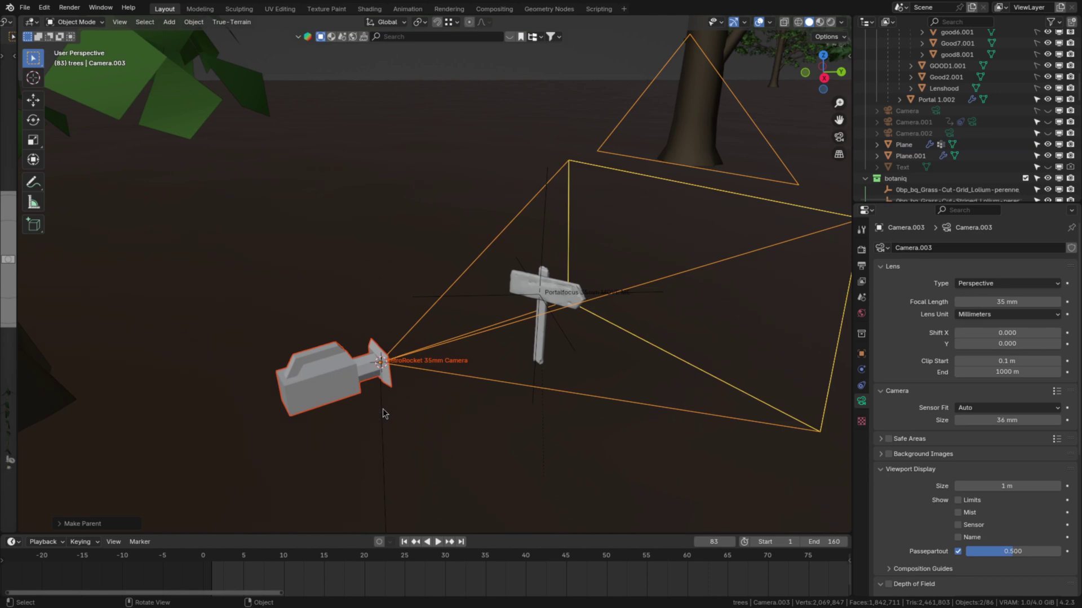
pyautogui.press('KP_0')
# Step: Select a tree in the scene and move it along the X axis
pyautogui.click(502, 370)
pyautogui.scroll(4, 502, 370)
pyautogui.press('g')
pyautogui.press('x')
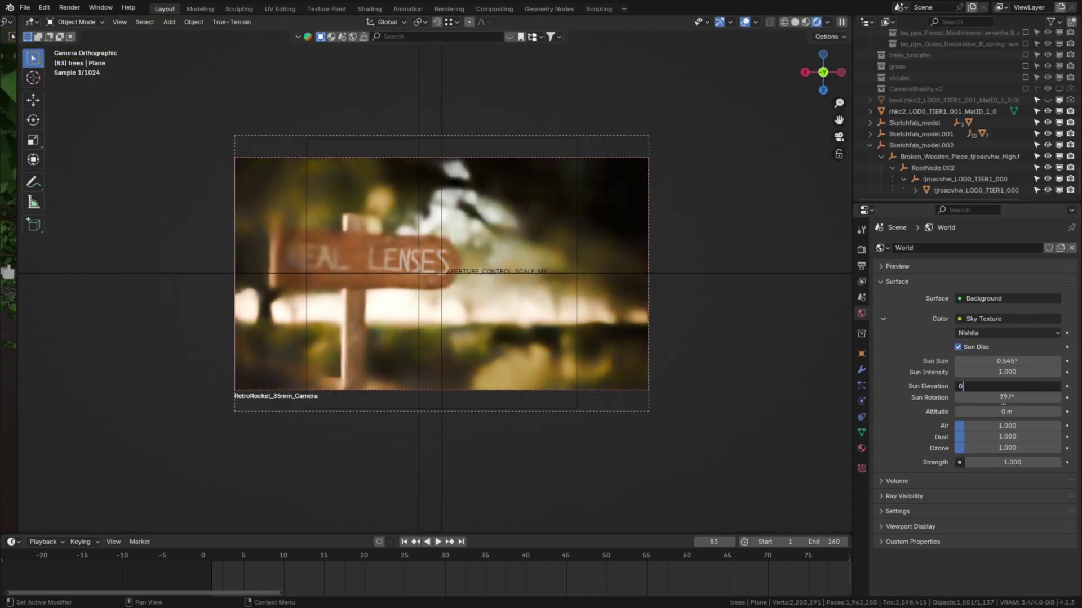
# Step: Raise the Nishita sky's Sun Elevation slightly to relight the REAL LENSES sign
pyautogui.moveTo(997, 386); pyautogui.dragTo(1004, 385)
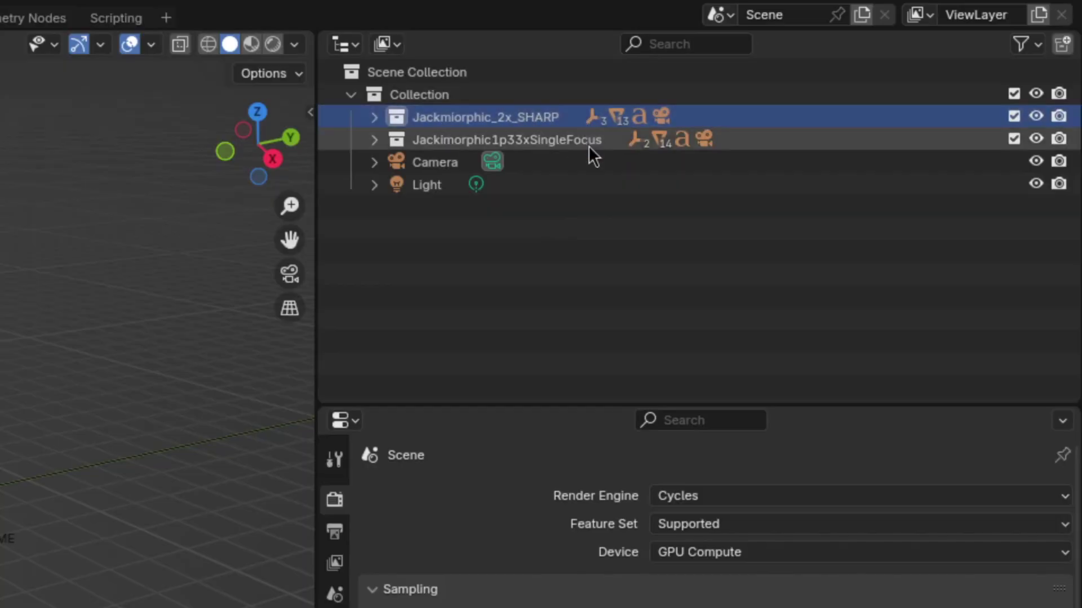
# Step: Select the Jackimorphic1p33xSingleFocus and Jackimorphic2xDoubleFocus collections in the Outliner
pyautogui.click(588, 142)
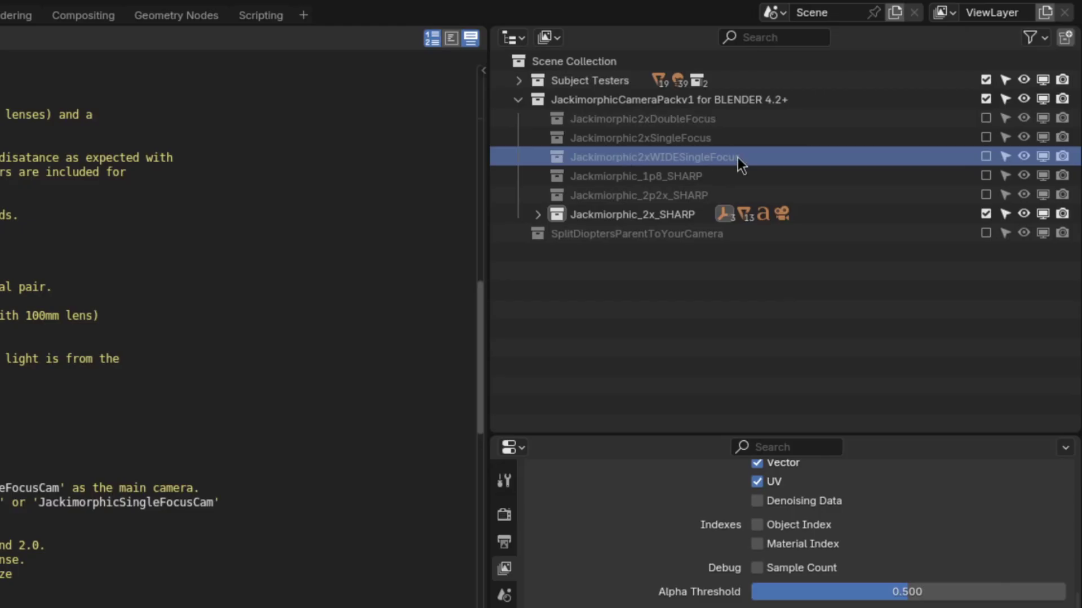
pyautogui.click(814, 285)
pyautogui.click(726, 119)
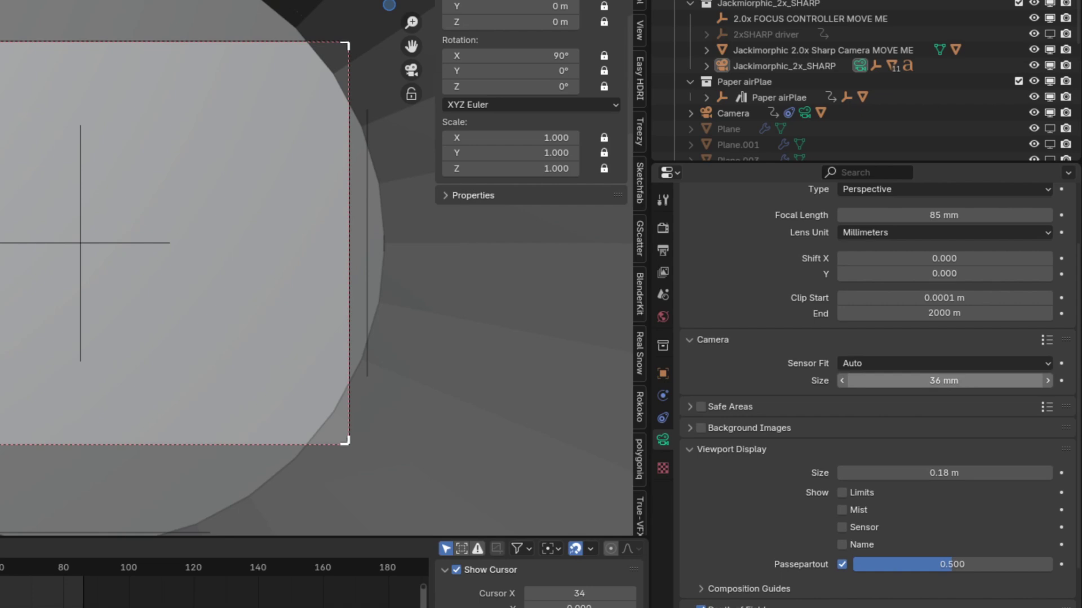
# Step: Start editing the Sensor Size field in the camera's properties
pyautogui.click(965, 380)
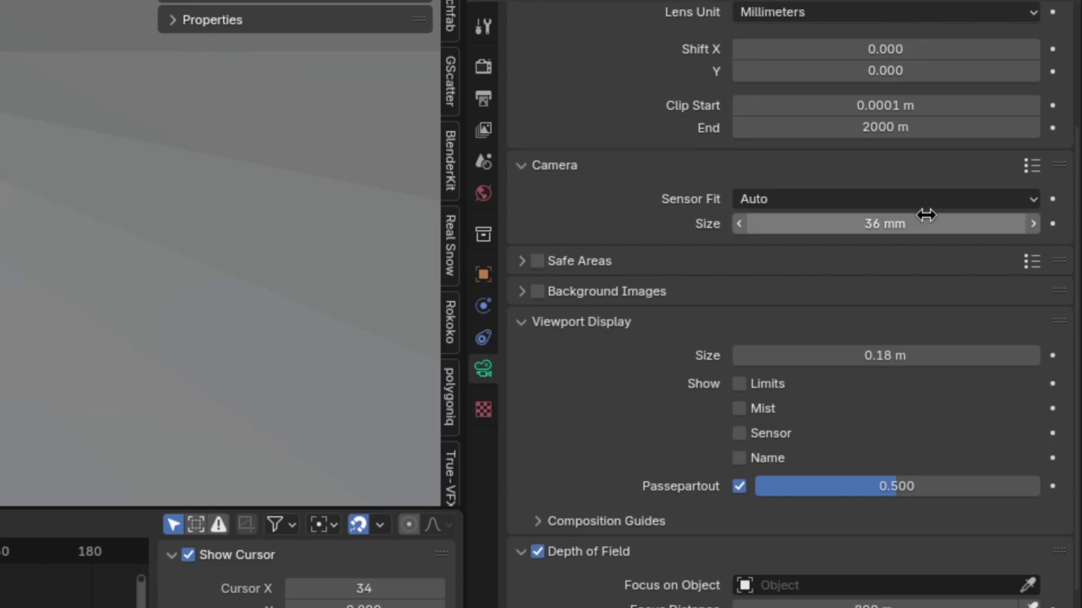
# Step: Set the camera sensor size to 8 mm
pyautogui.click(925, 224)
pyautogui.press('BackSpace')
pyautogui.write('8')
pyautogui.press('Return')
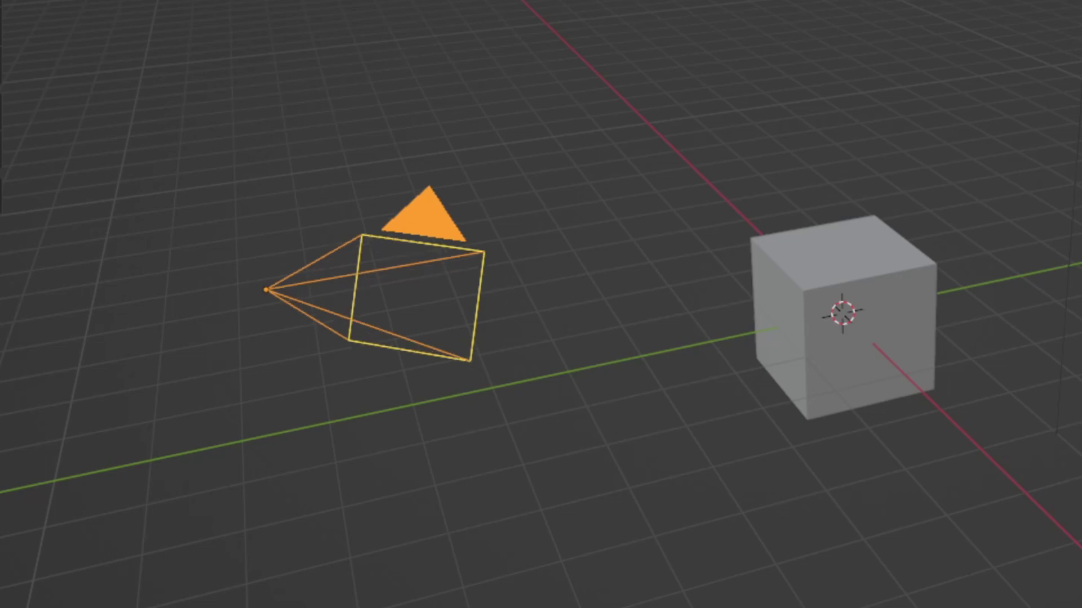
# Step: Set the output resolution to 1920 × 1620 px, computing the height as 1920/32*27
pyautogui.write('1')
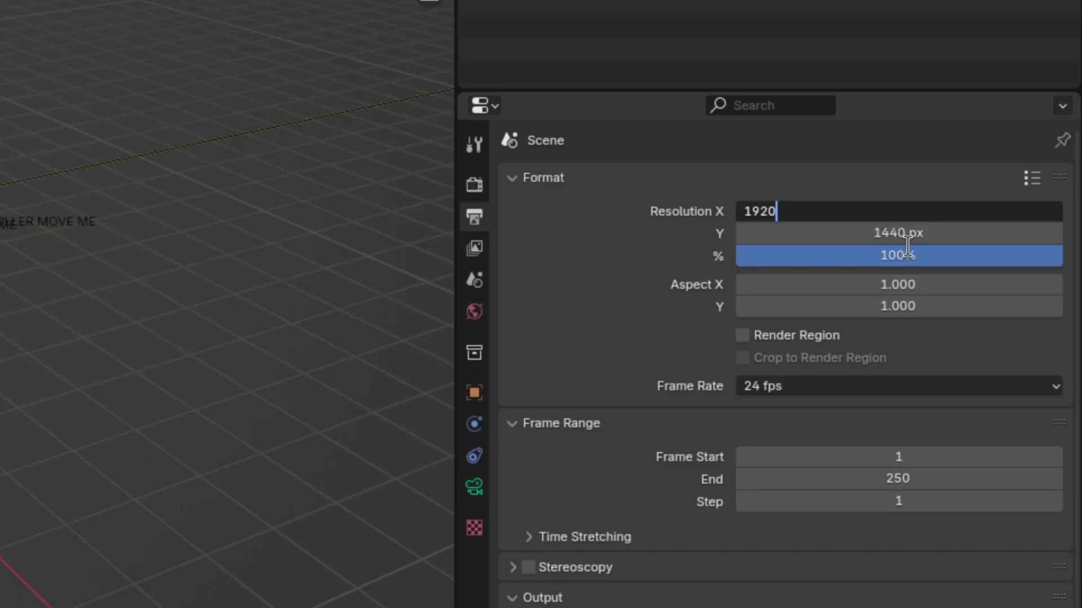
pyautogui.write('920')
pyautogui.press('Tab')
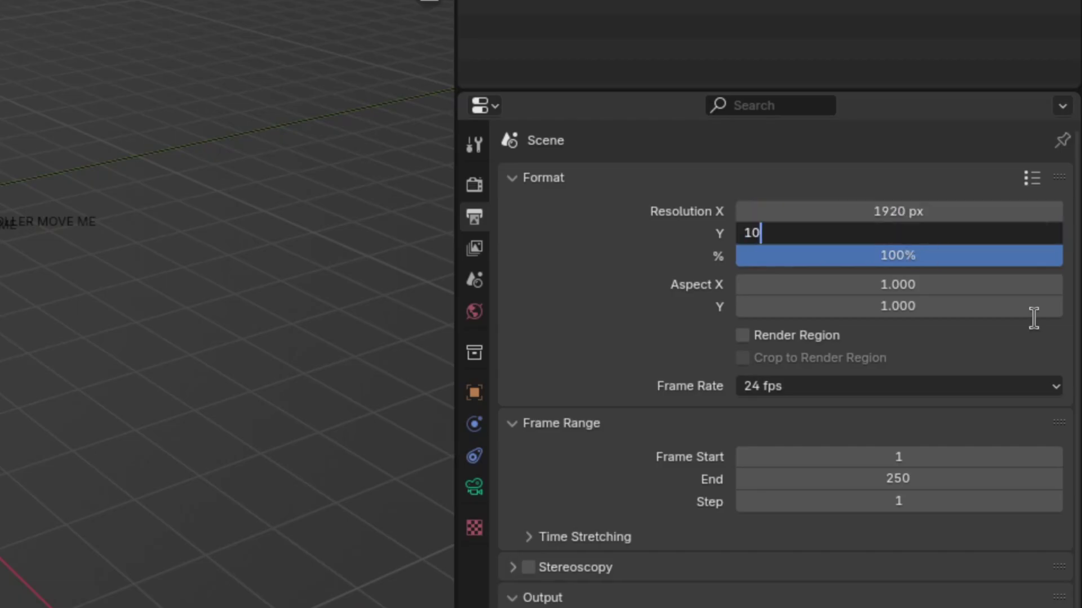
pyautogui.write('1080')
pyautogui.press('Return')
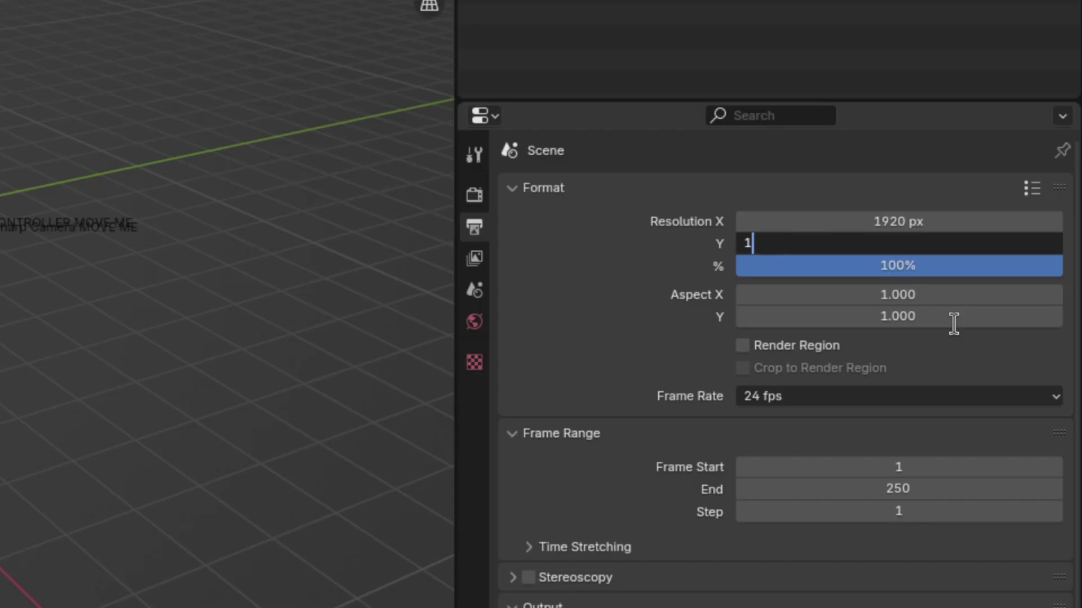
pyautogui.write('920/32*27')
pyautogui.press('Return')
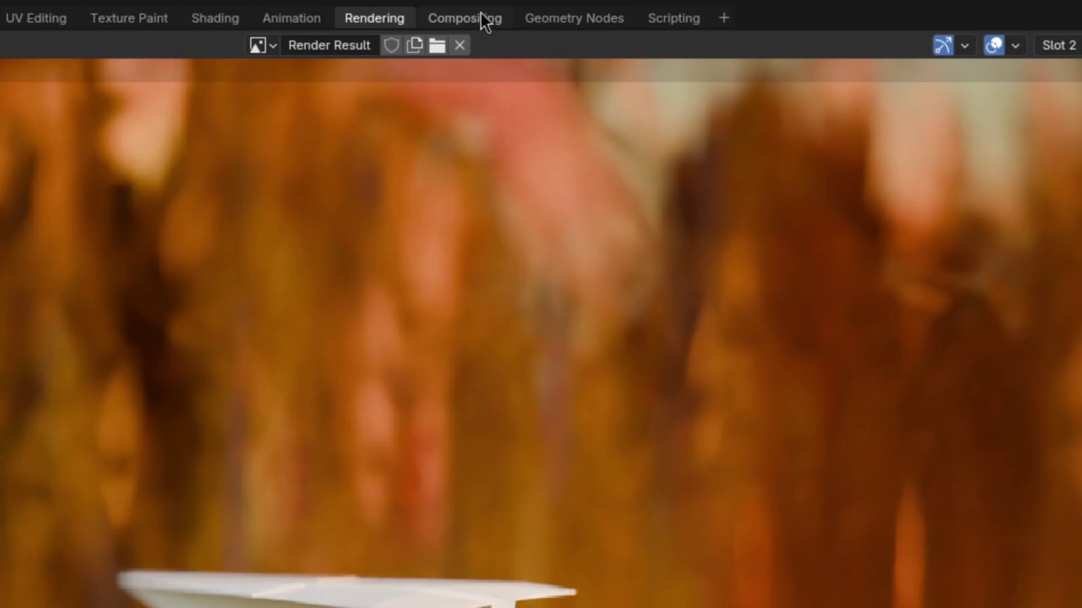
# Step: In the Compositing workspace, set the Scale node's Y factor to 0.5, then lower it further
pyautogui.click(484, 19)
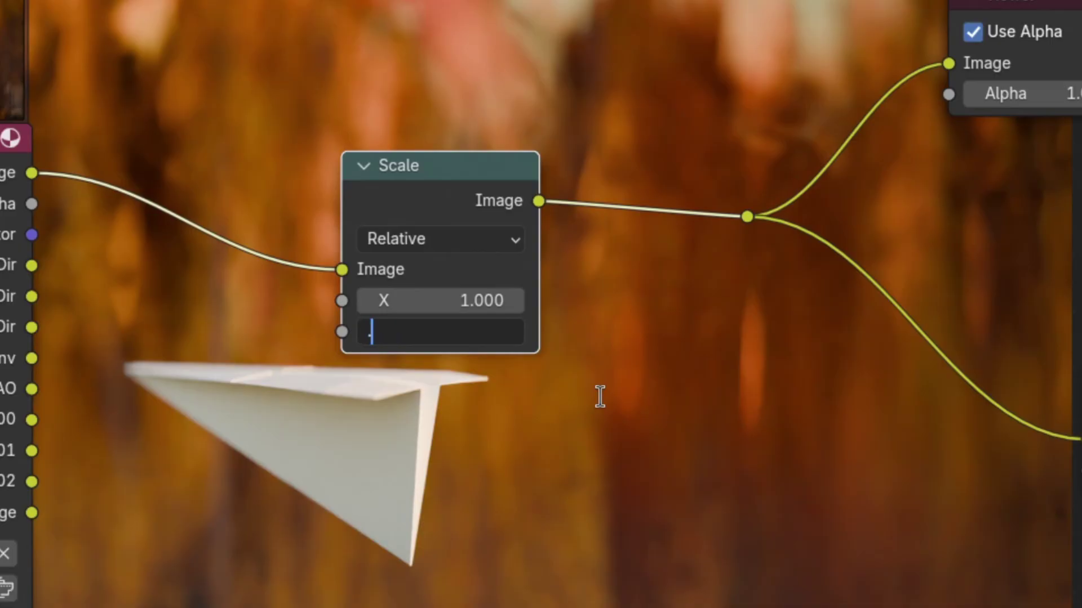
pyautogui.write('0.5')
pyautogui.press('Return')
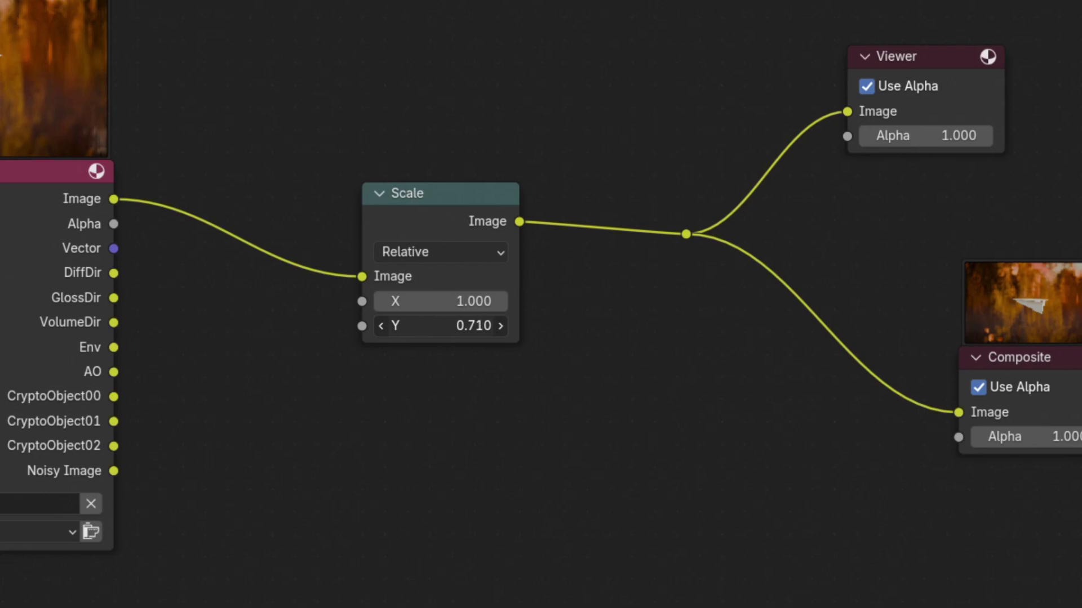
pyautogui.moveTo(440, 325); pyautogui.dragTo(429, 326)
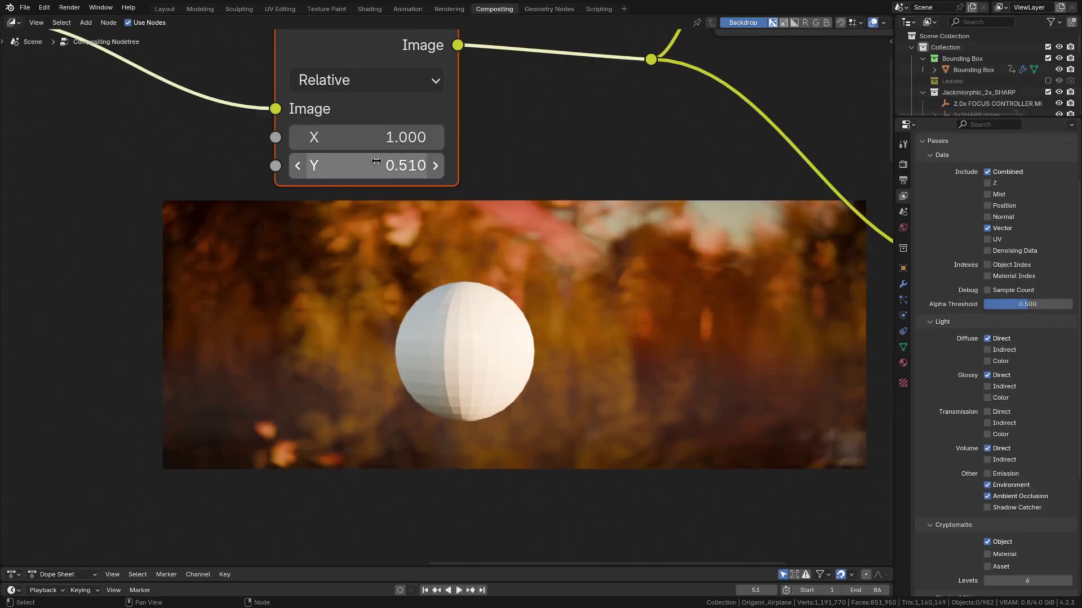
# Step: Set the viewport shading's Compositor option to Camera
pyautogui.keyDown('alt'); pyautogui.scroll(3, 499, 359); pyautogui.keyUp('alt')
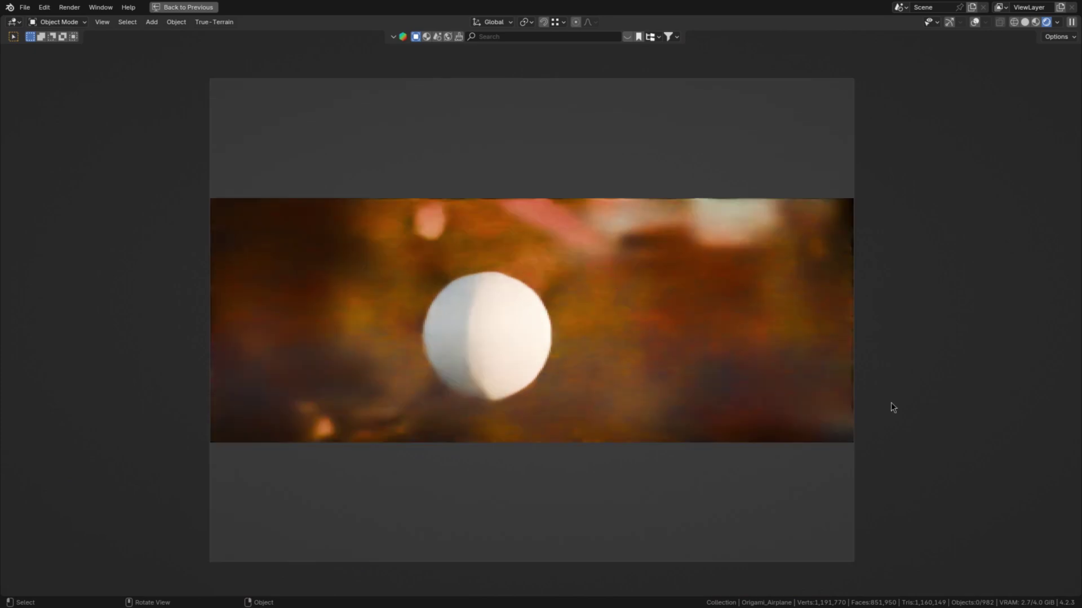
pyautogui.click(1057, 22)
pyautogui.click(1004, 186)
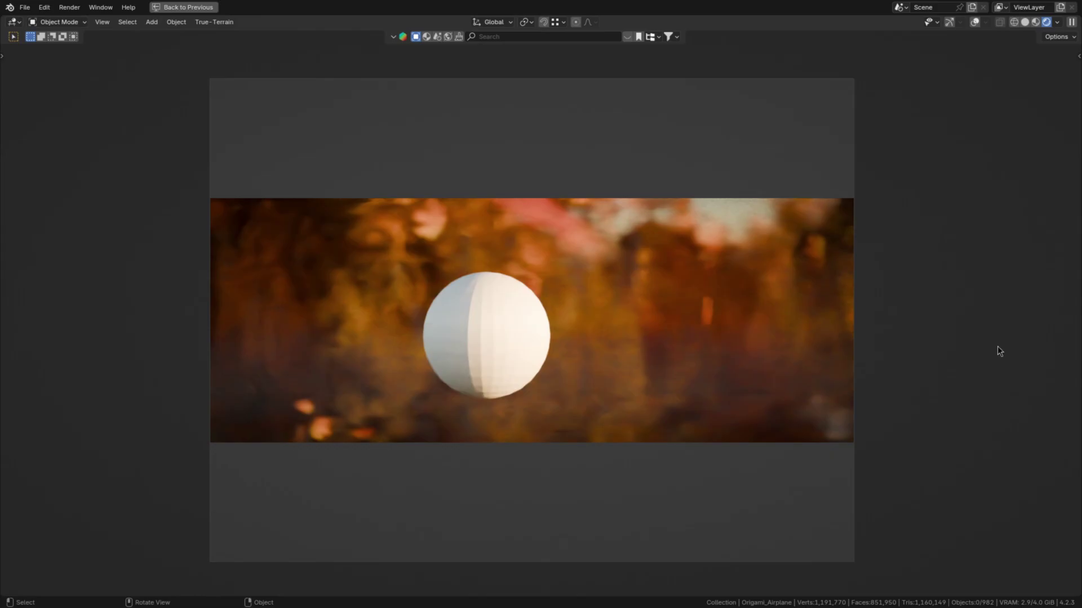